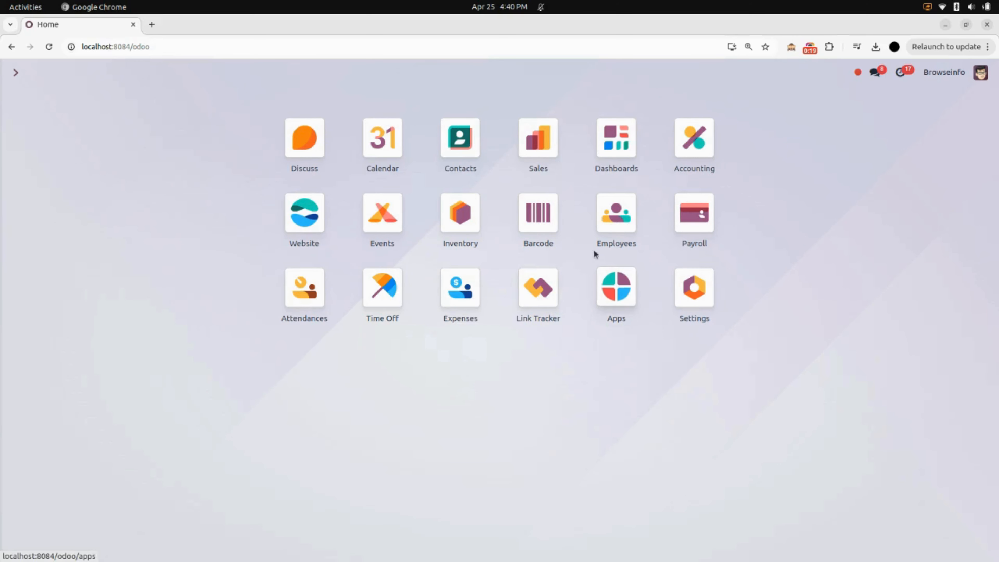
# Step: Open the first listed employee's record in Employees and view the running contract
pyautogui.click(619, 208)
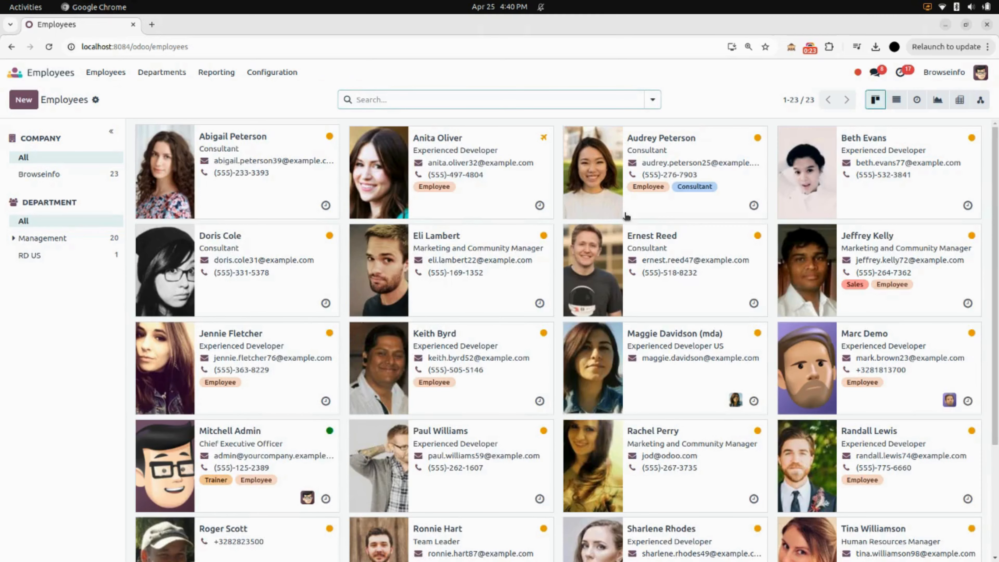
pyautogui.scroll(-5, 626, 216)
pyautogui.scroll(5, 626, 216)
pyautogui.click(277, 193)
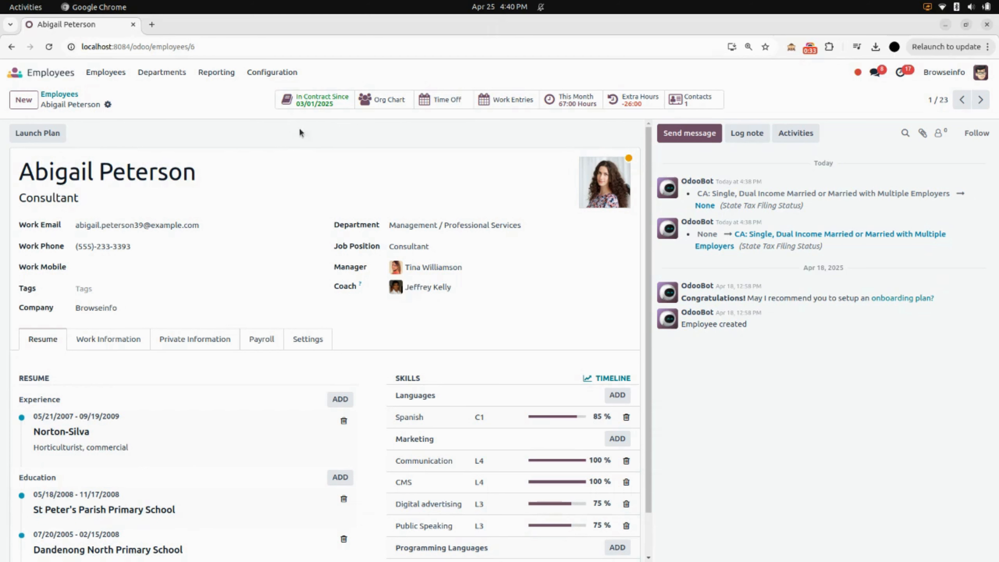
pyautogui.click(311, 101)
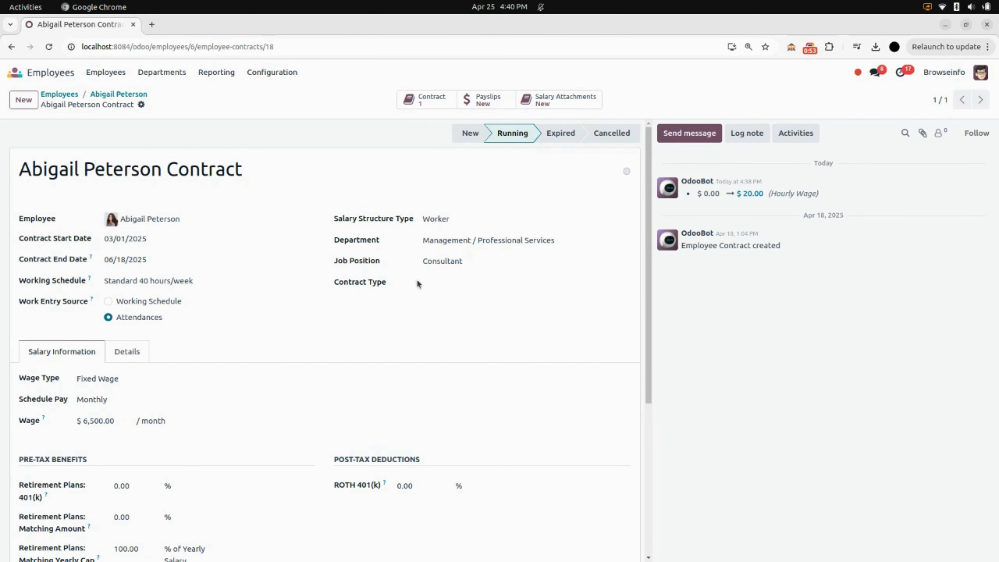
# Step: Examine the available contract type and wage type options on the employee's contract without changing them
pyautogui.click(453, 280)
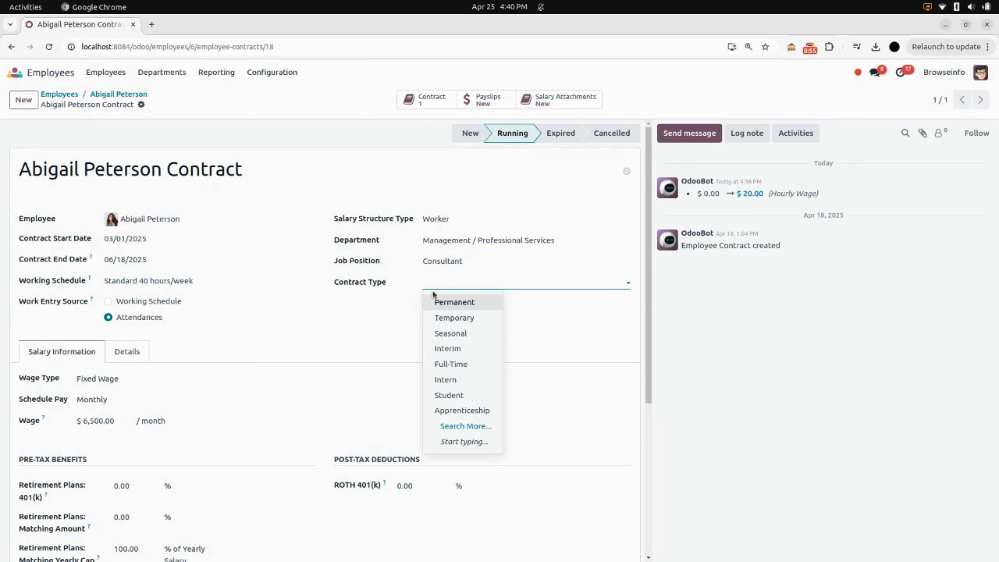
pyautogui.click(396, 308)
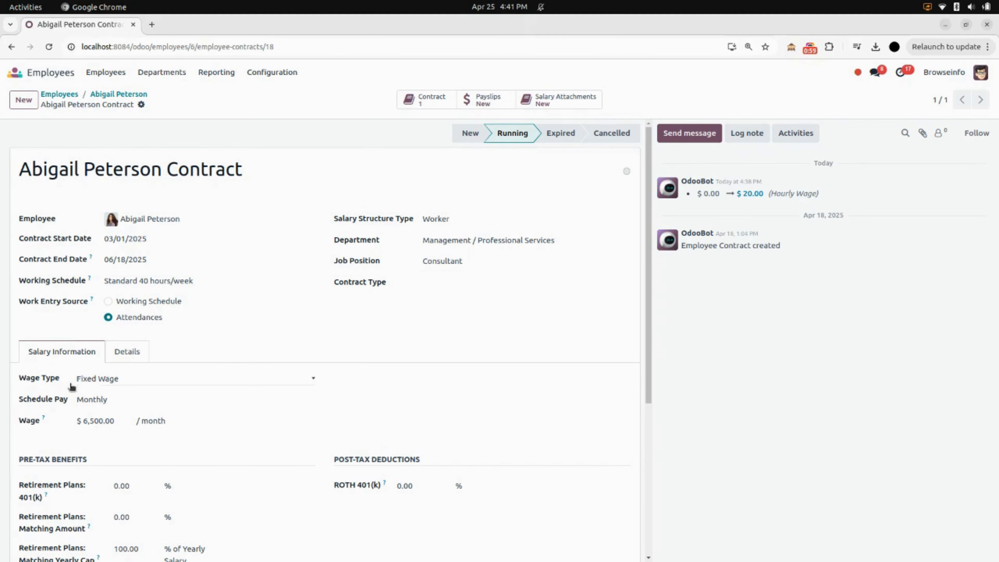
pyautogui.click(117, 380)
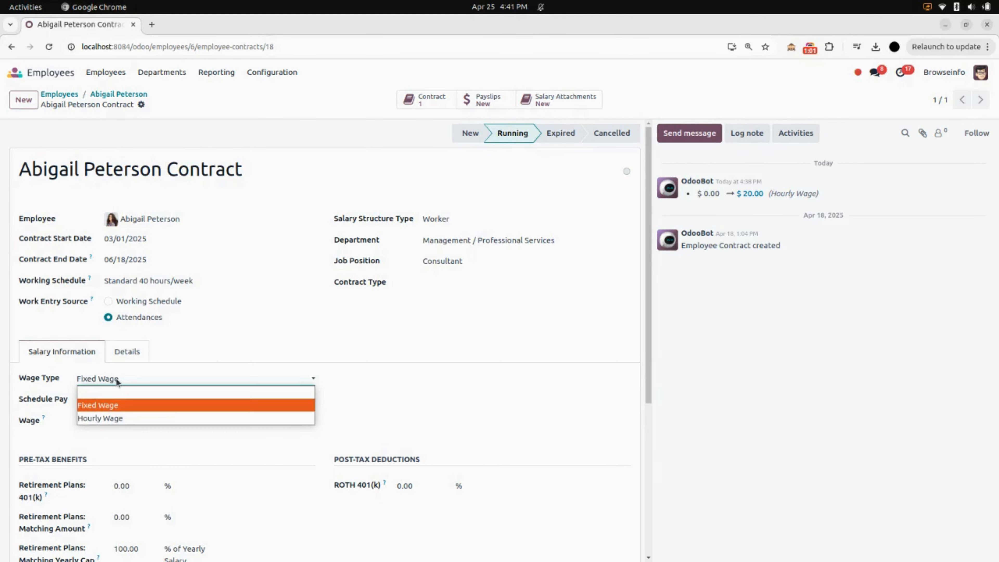
pyautogui.click(156, 360)
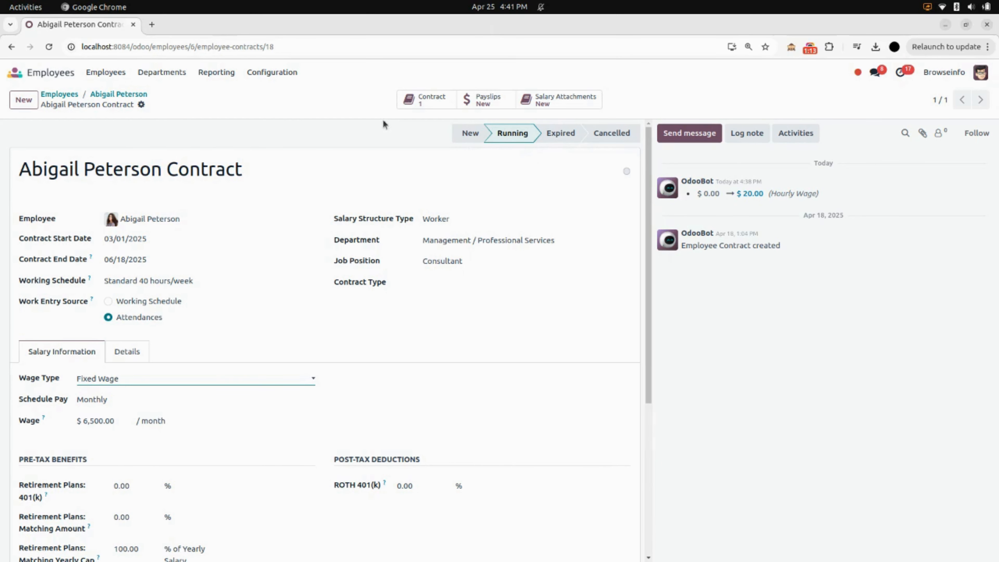
# Step: Create a new attendance record in Attendances for the employee whose contract was reviewed
pyautogui.click(15, 72)
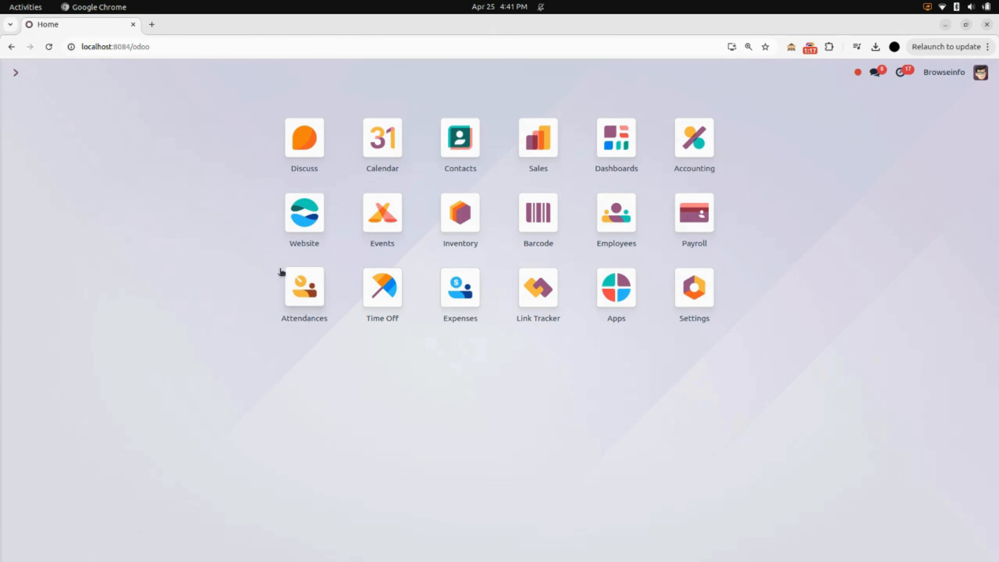
pyautogui.click(310, 295)
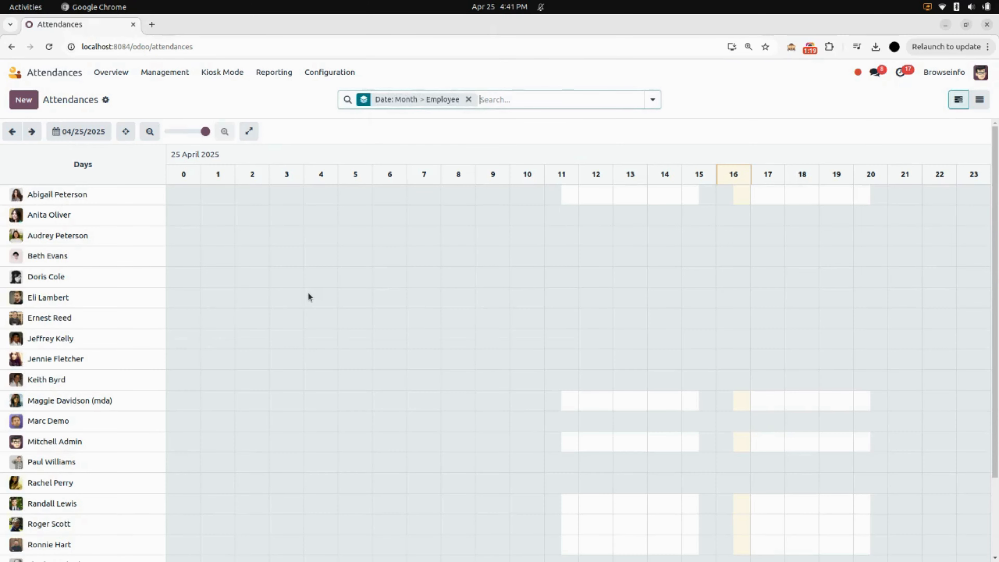
pyautogui.click(37, 101)
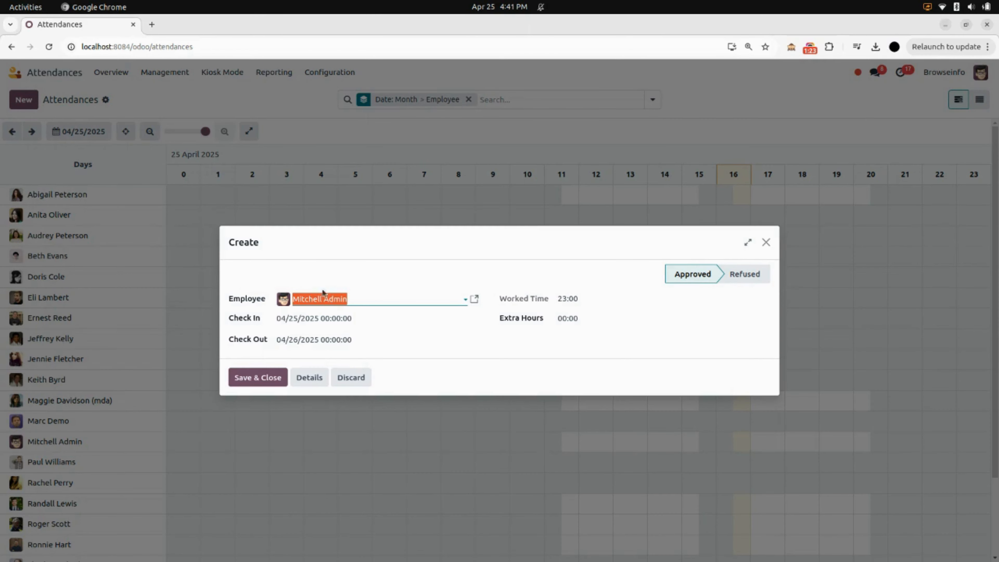
pyautogui.click(340, 301)
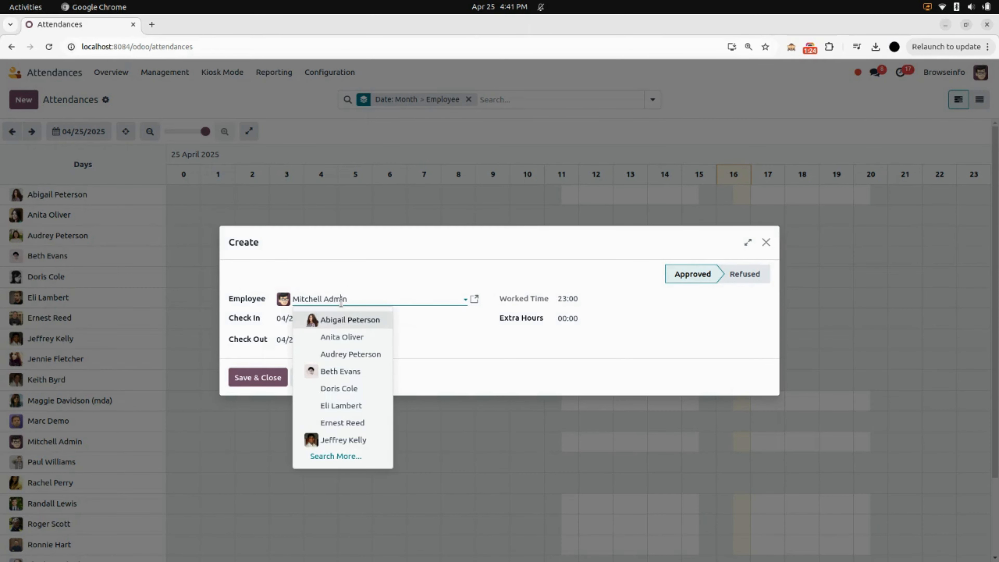
pyautogui.click(350, 320)
# Step: Set the attendance check-in to 04/25/2025 09:00:00
pyautogui.click(334, 319)
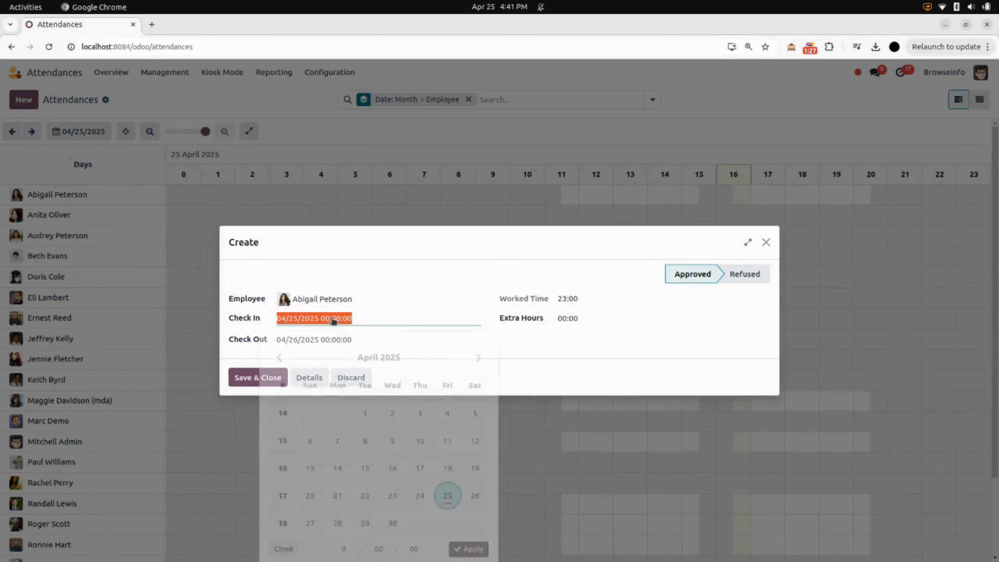
pyautogui.click(341, 542)
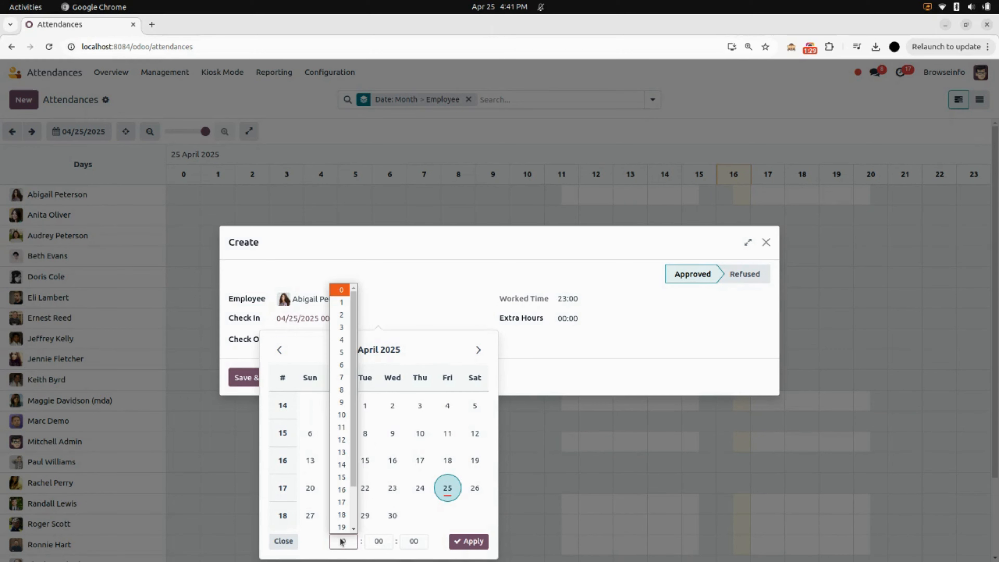
pyautogui.click(341, 402)
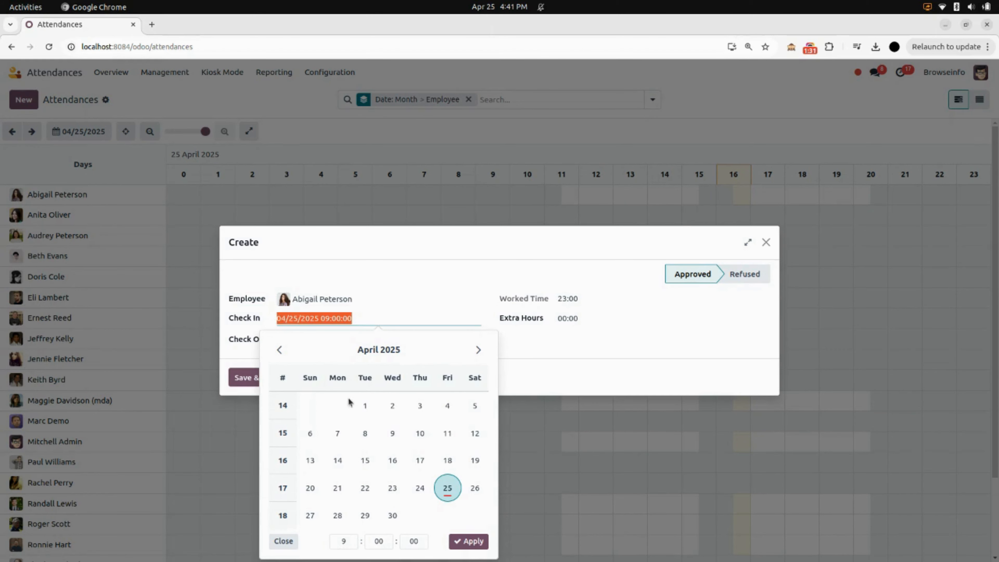
pyautogui.click(476, 543)
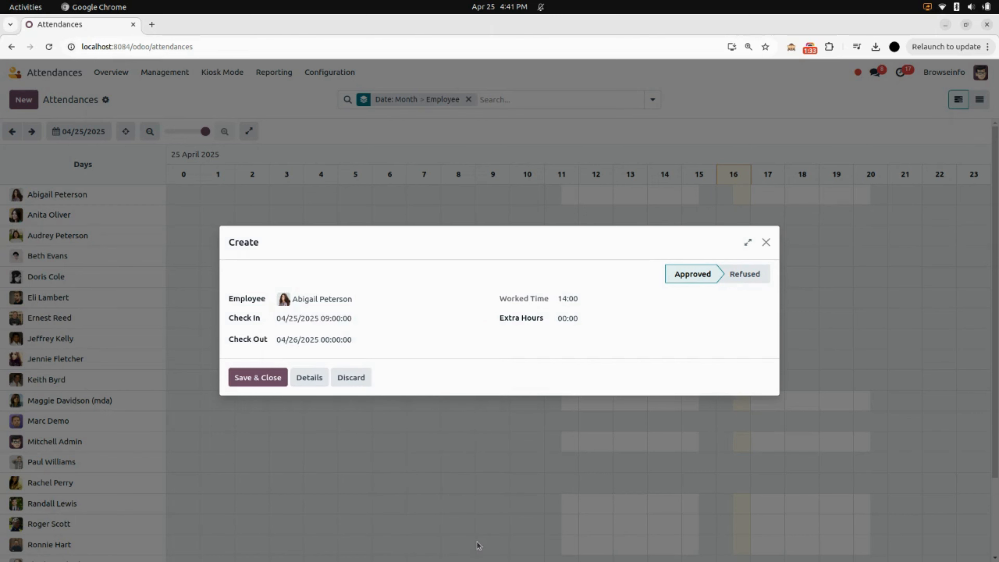
# Step: Set the attendance check-out to 04/25/2025 18:00:00 and save the record
pyautogui.click(406, 341)
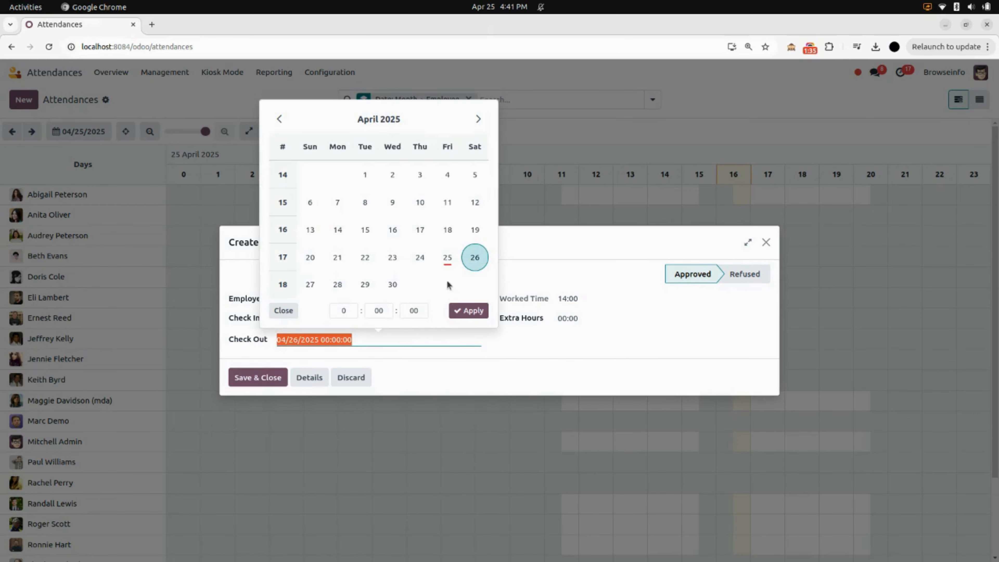
pyautogui.click(447, 258)
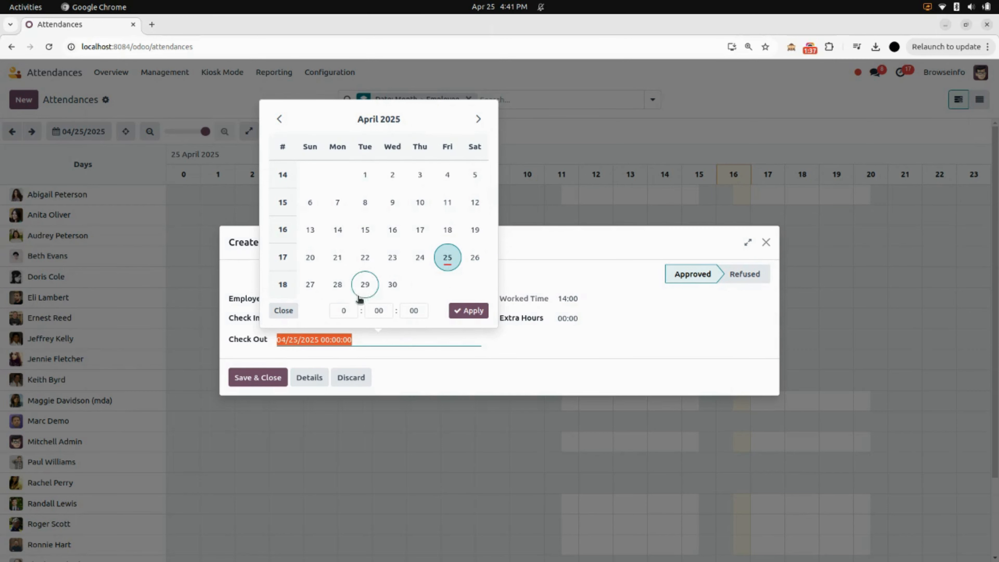
pyautogui.click(343, 310)
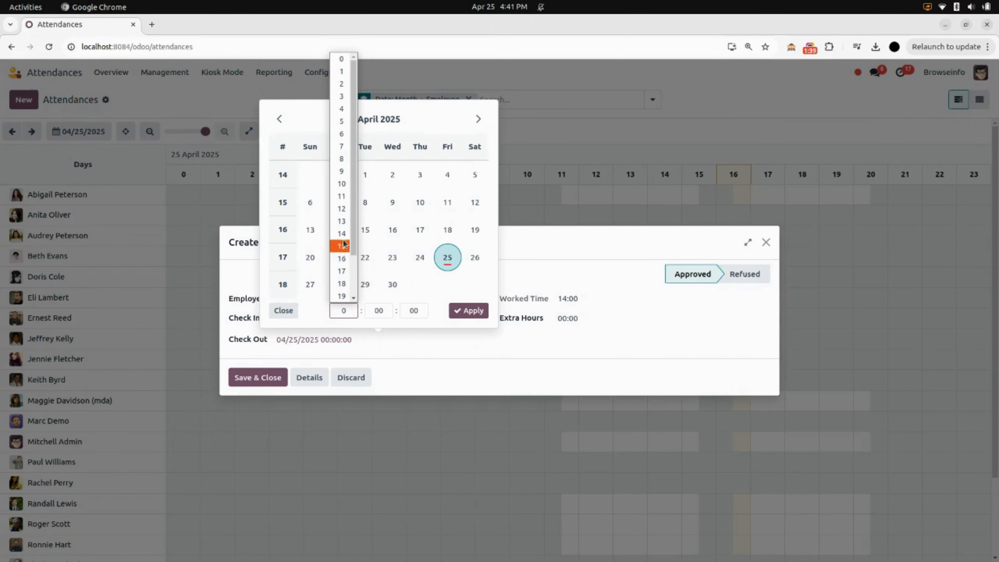
pyautogui.scroll(-2, 345, 175)
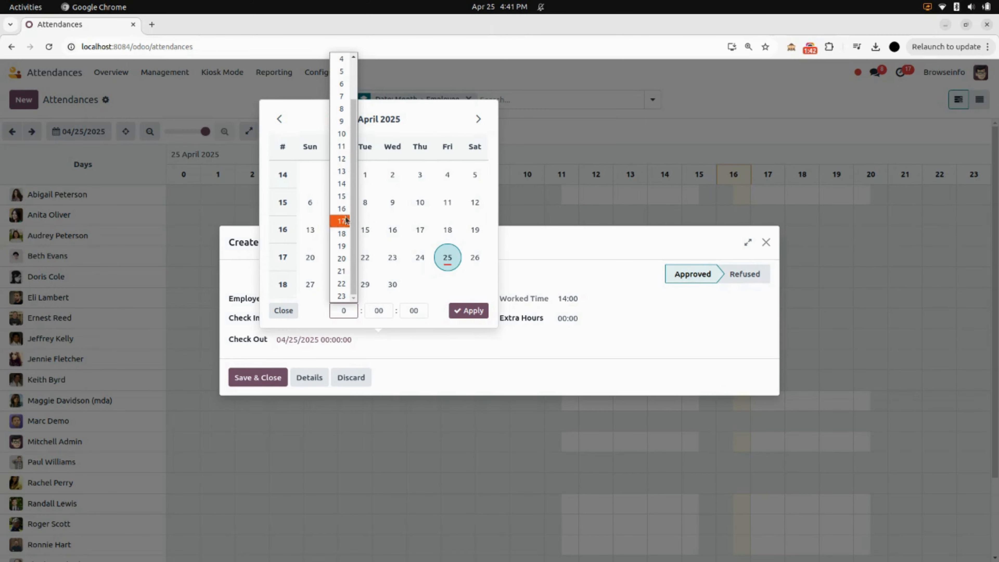
pyautogui.click(341, 233)
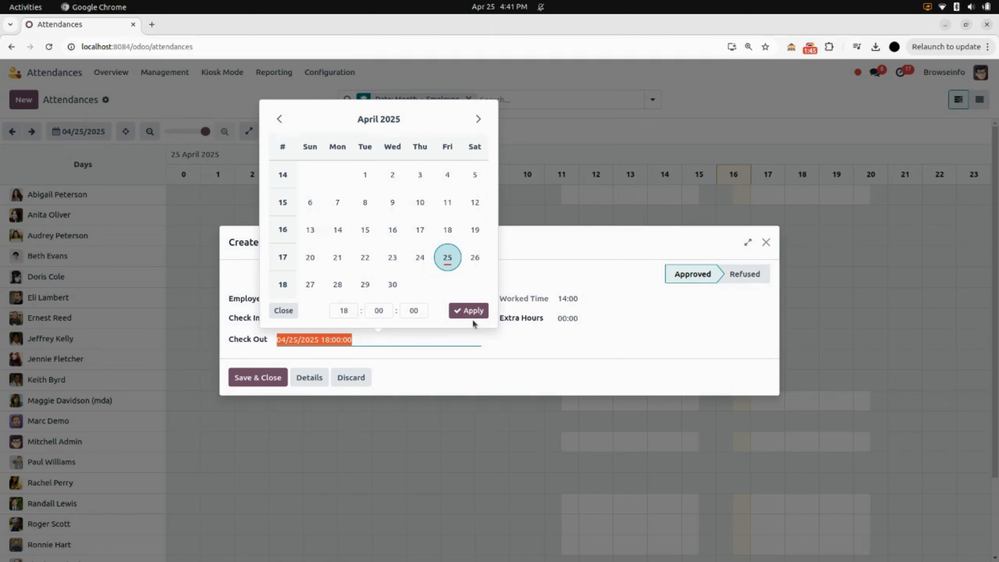
pyautogui.click(480, 312)
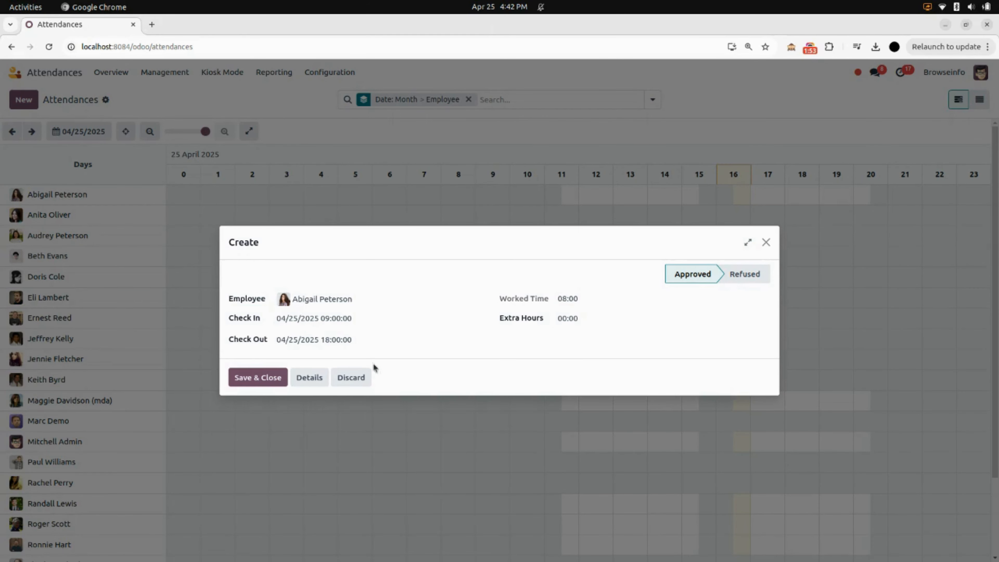
pyautogui.click(265, 376)
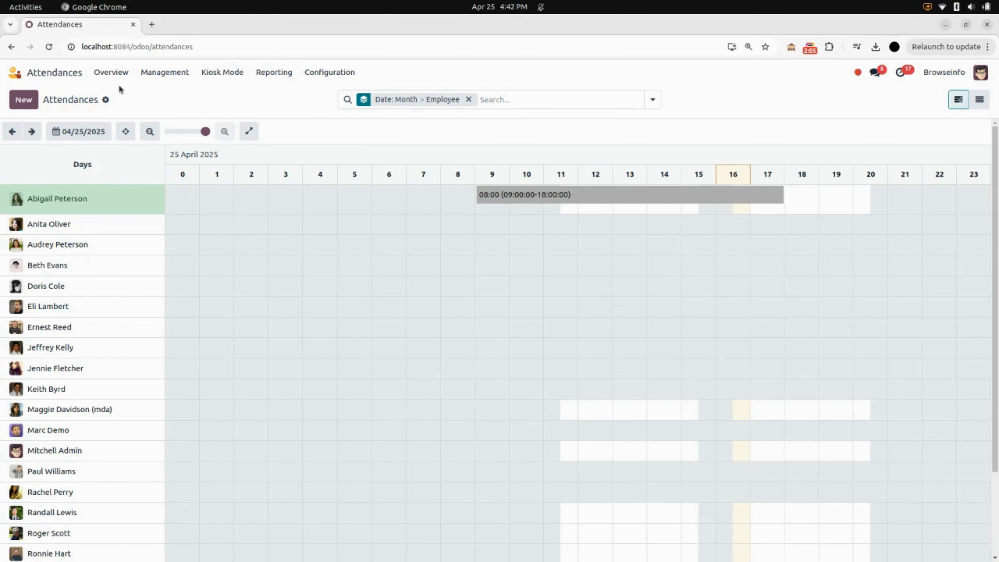
# Step: Open the list of all payslips in Payroll and remove its Batch grouping
pyautogui.click(75, 73)
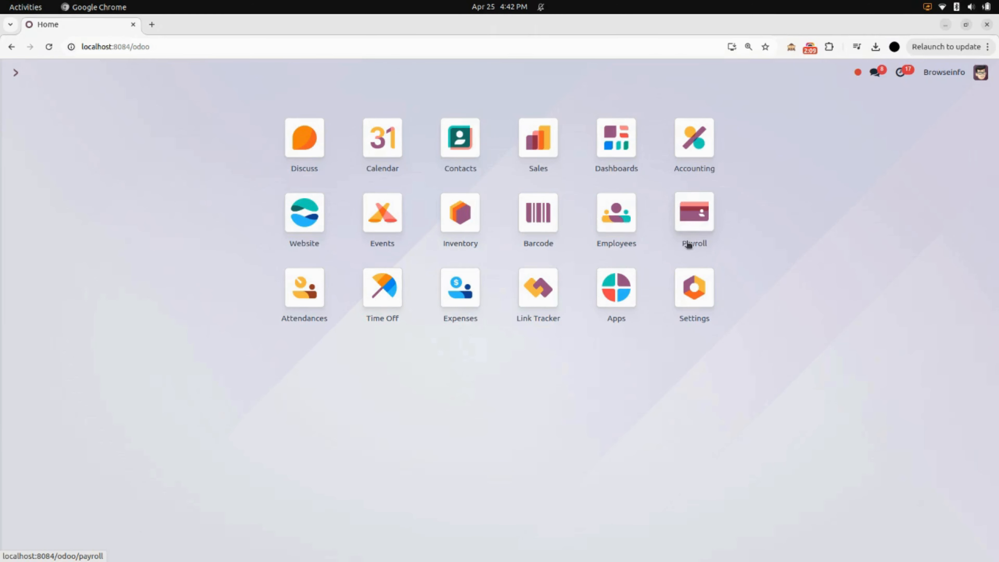
pyautogui.click(697, 225)
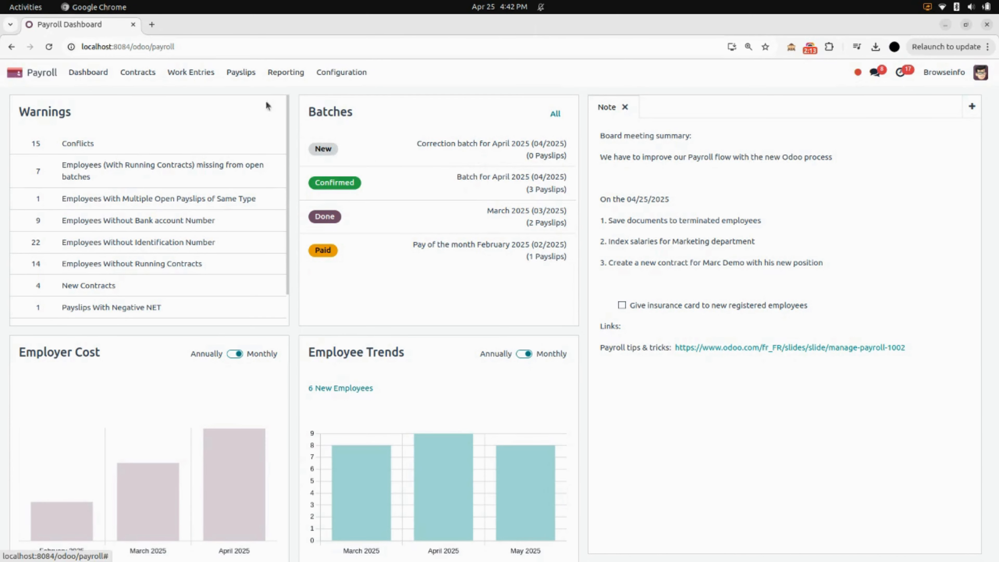
pyautogui.click(246, 74)
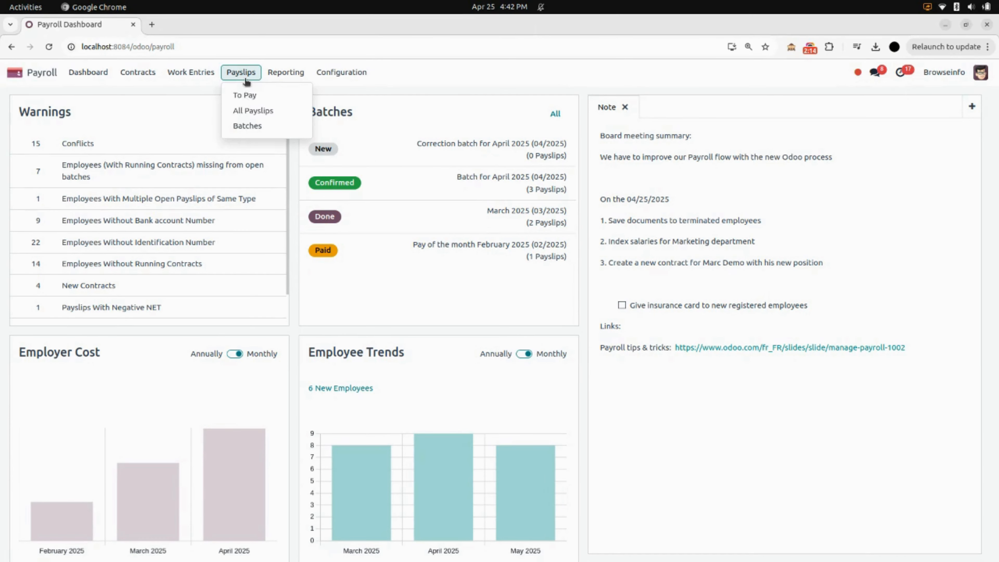
pyautogui.click(252, 111)
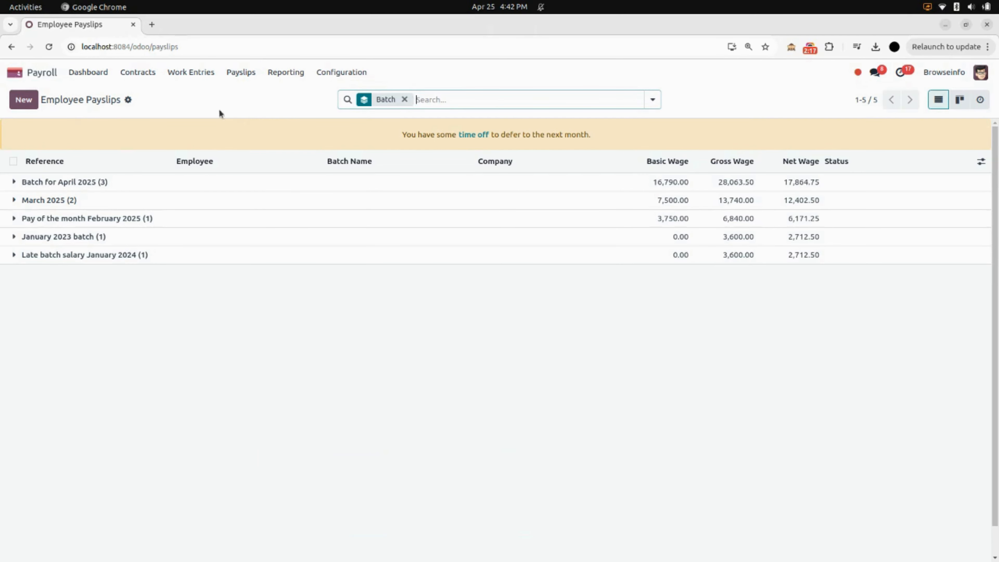
pyautogui.click(404, 100)
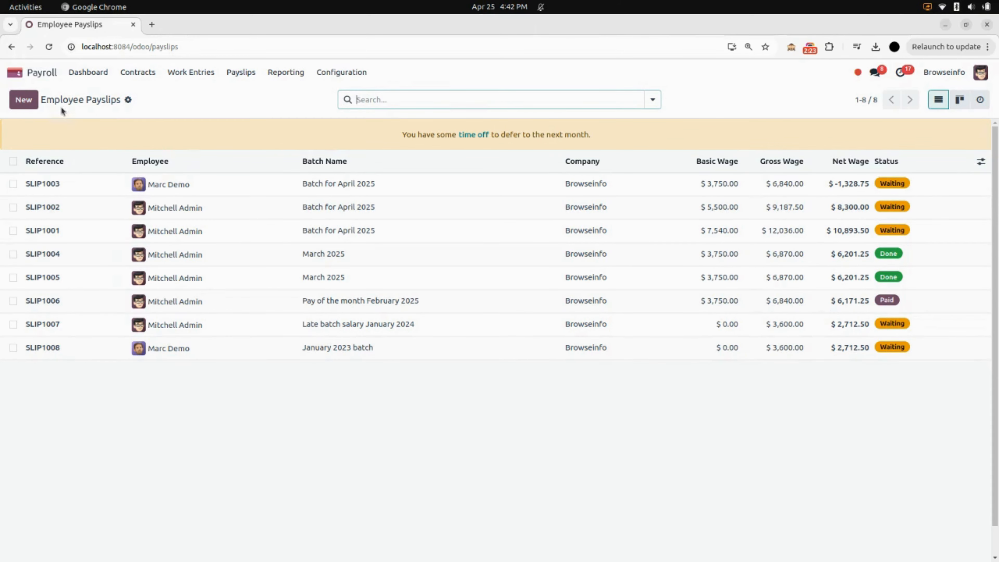
# Step: Create a new payslip for the same employee and assign it to Batch for April 2025
pyautogui.click(28, 102)
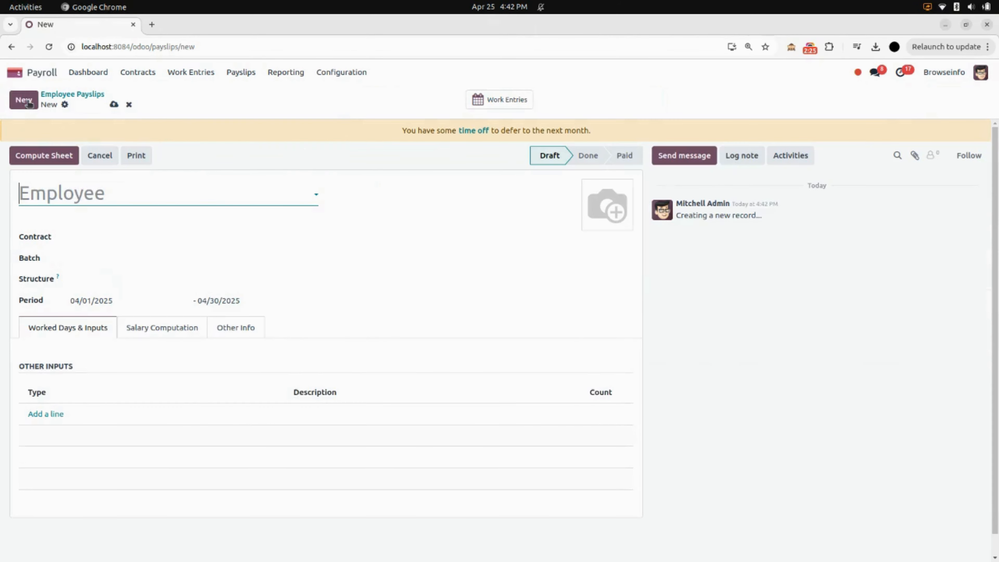
pyautogui.click(49, 203)
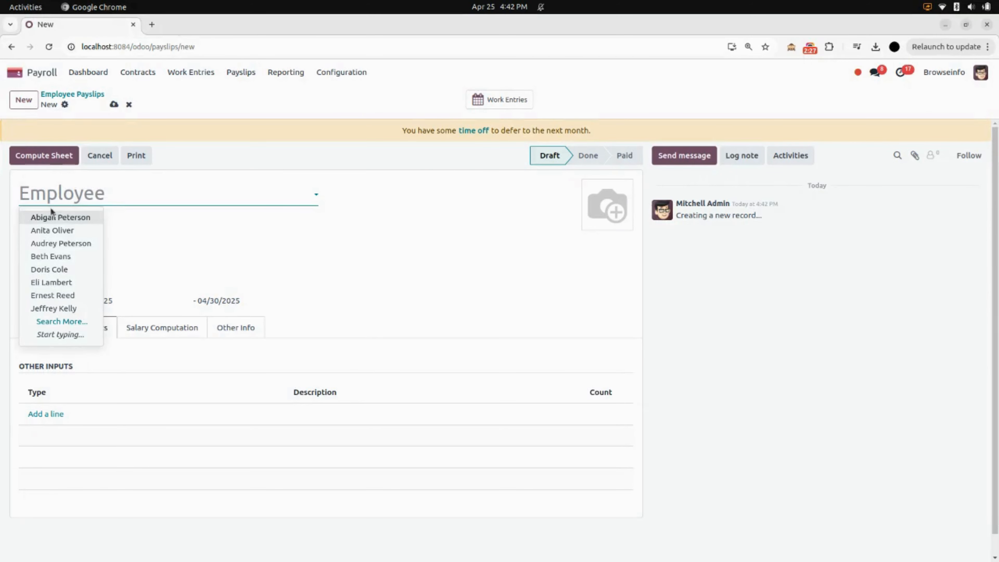
pyautogui.click(57, 217)
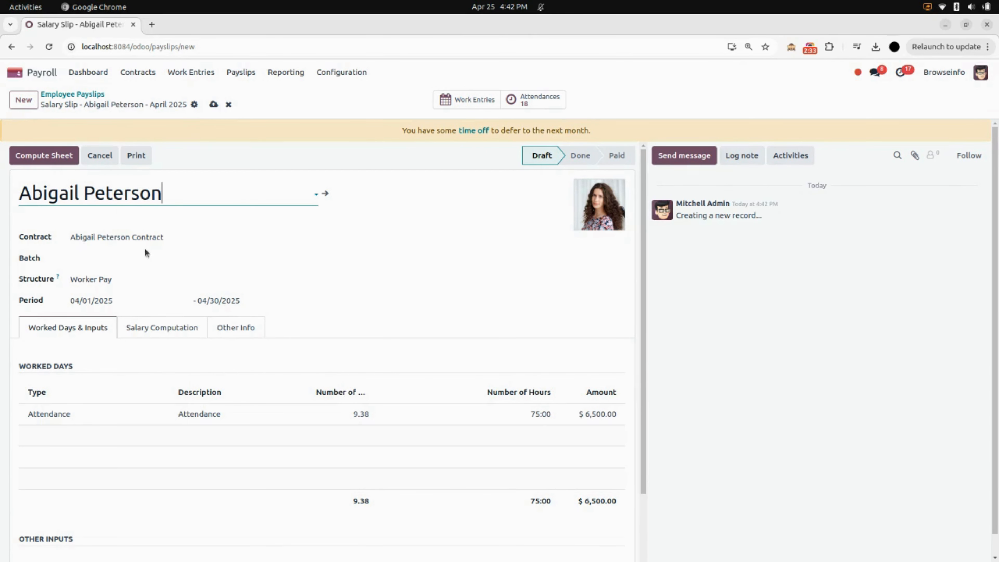
pyautogui.click(72, 258)
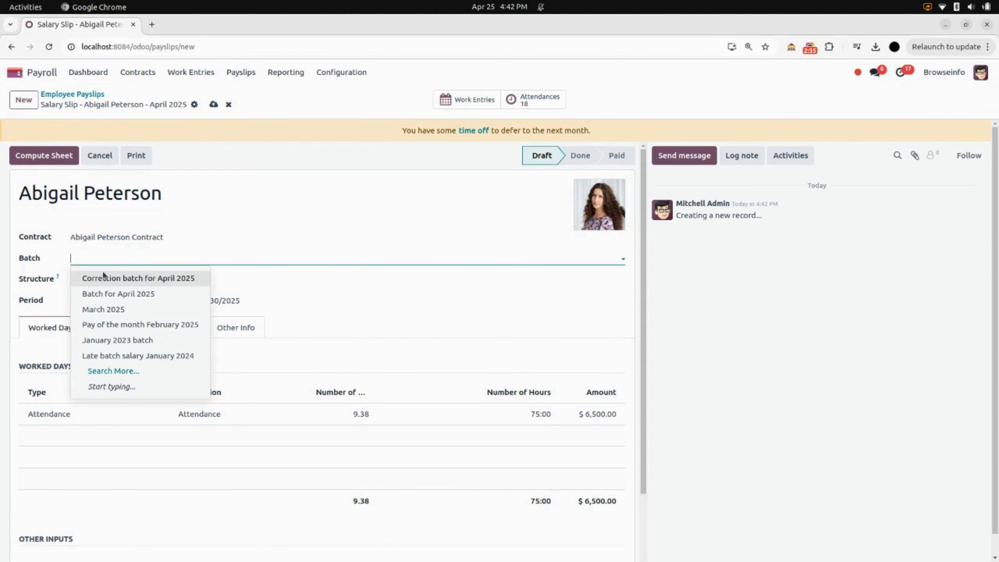
pyautogui.click(127, 293)
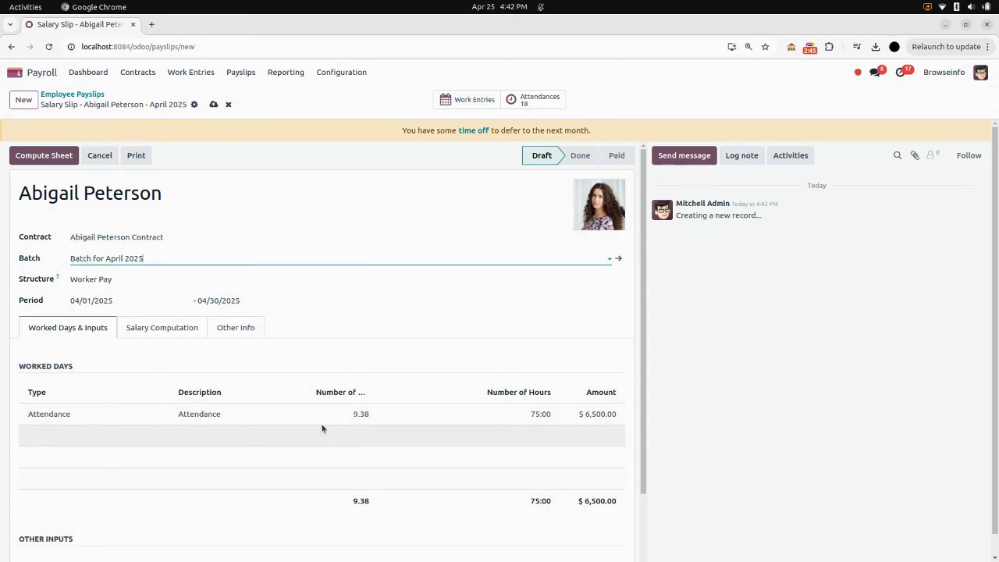
# Step: Check the new payslip's salary computation and worked days, and save the payslip
pyautogui.click(188, 334)
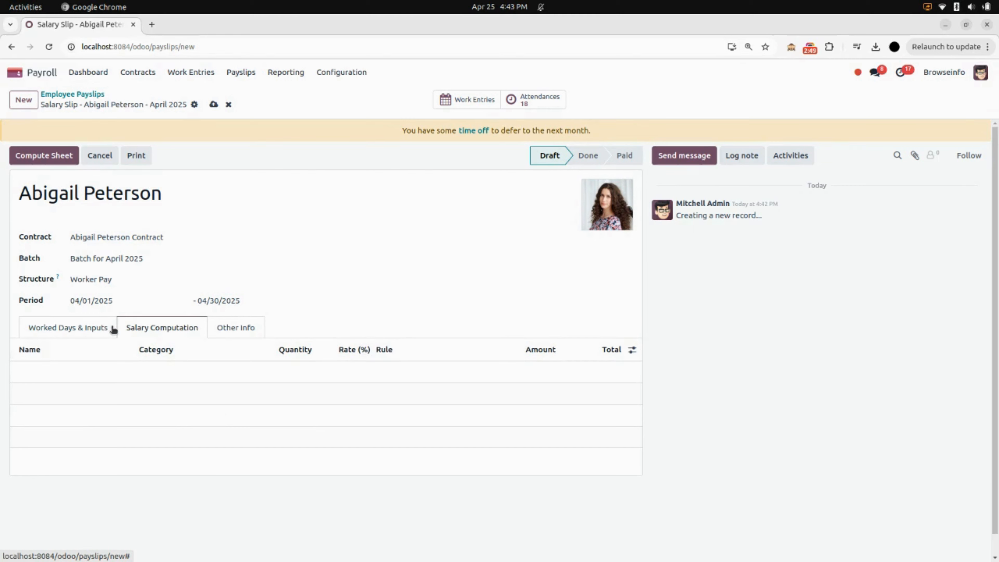
pyautogui.click(103, 327)
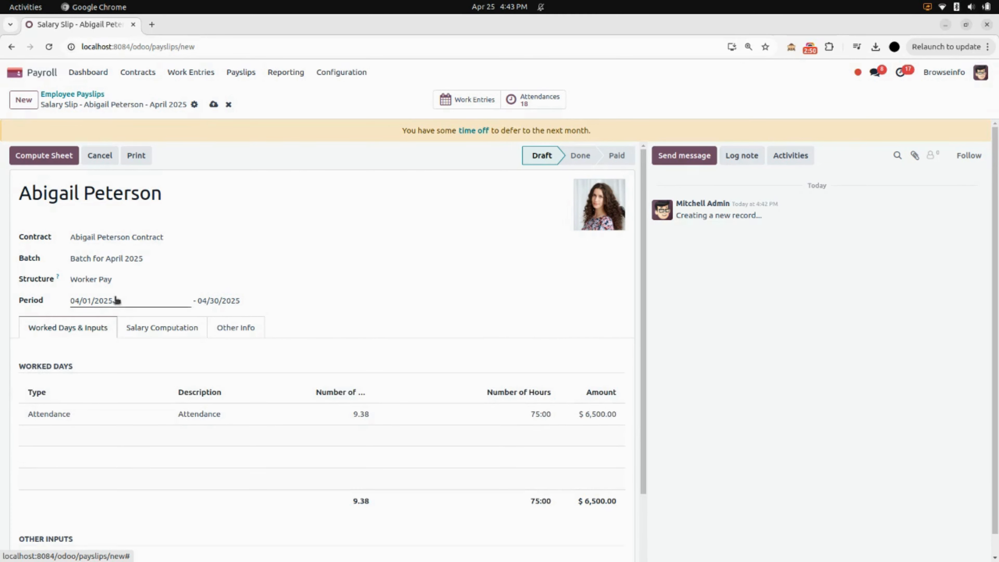
pyautogui.click(213, 104)
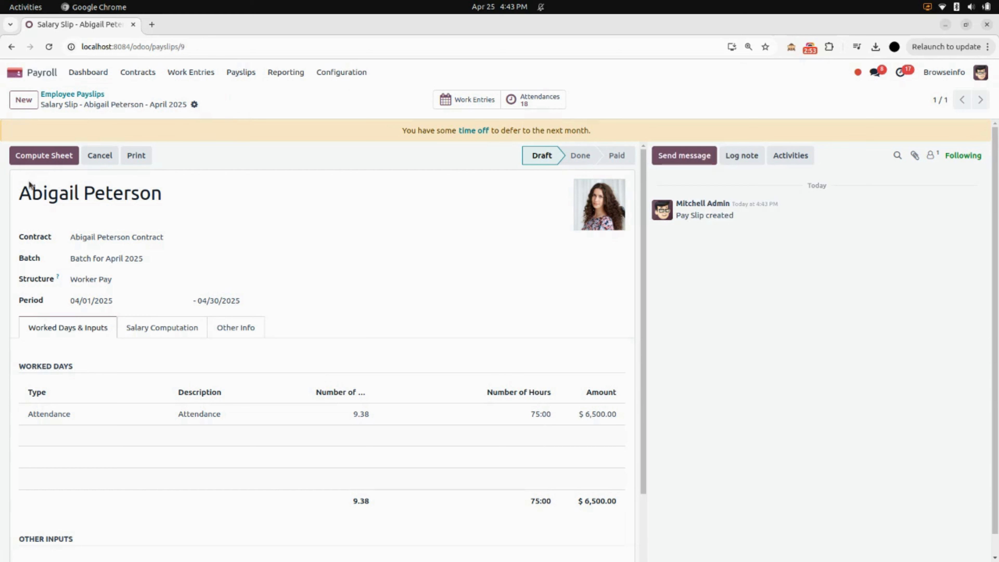
# Step: Compute the payslip's salary sheet and review its salary computation and worked days
pyautogui.click(60, 154)
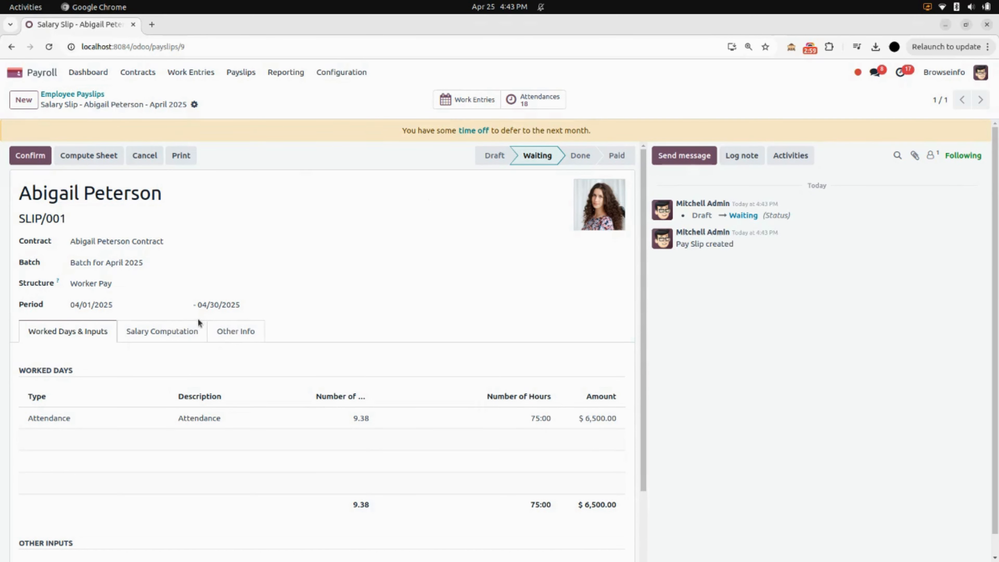
pyautogui.click(198, 335)
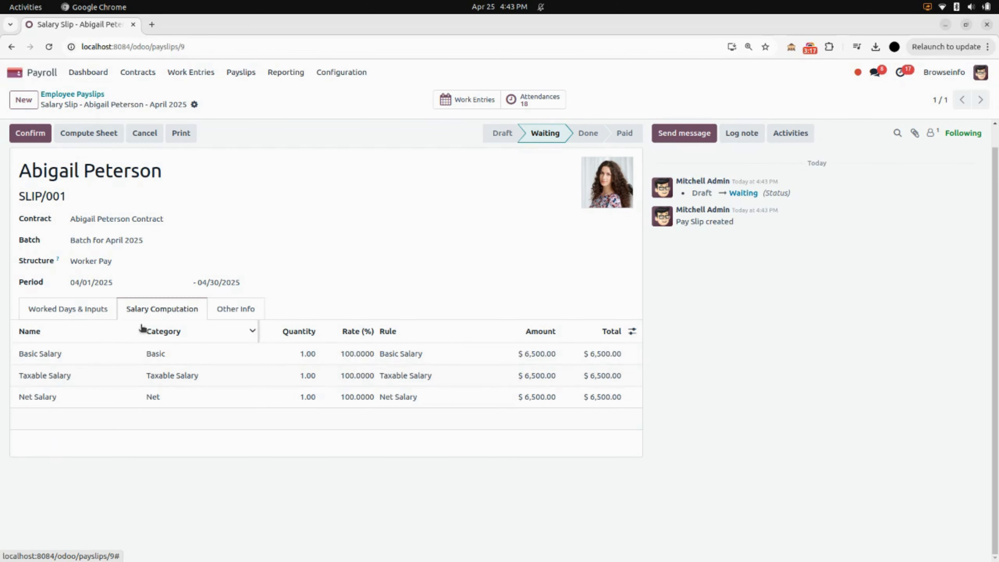
pyautogui.click(96, 312)
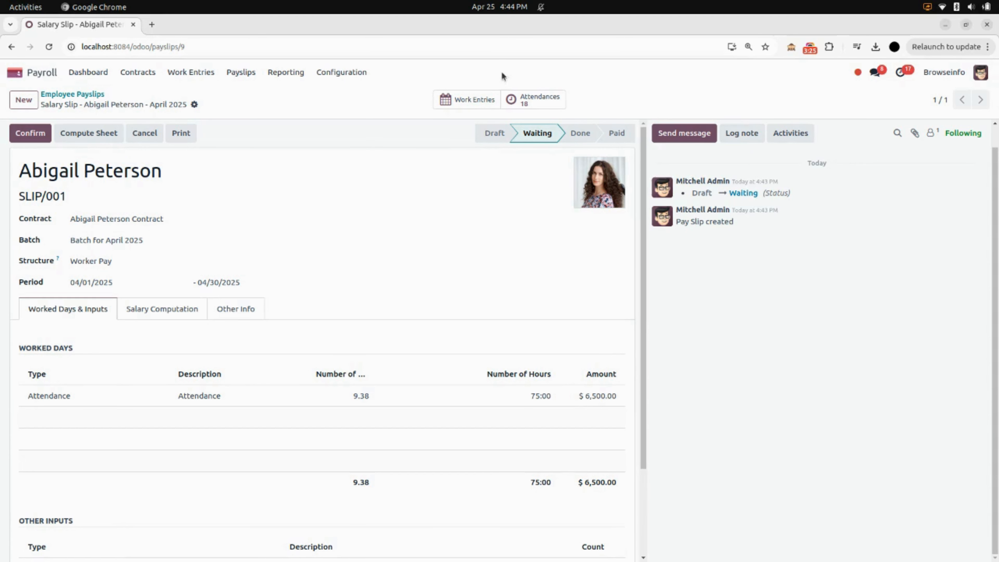
# Step: Examine the employee's attendance work entries on April 25, 2025 from the payslip, and return to the payslip
pyautogui.click(466, 100)
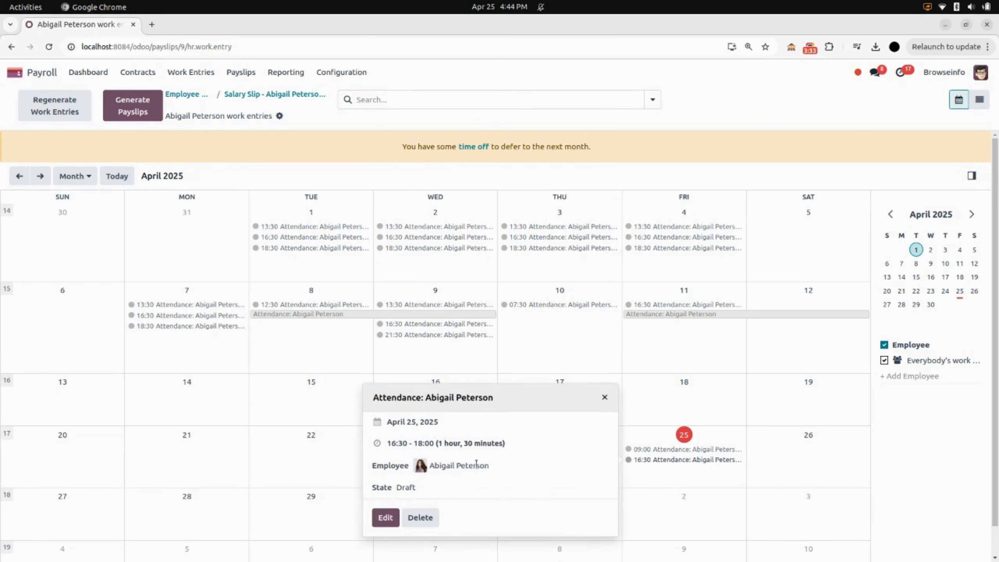
pyautogui.click(655, 448)
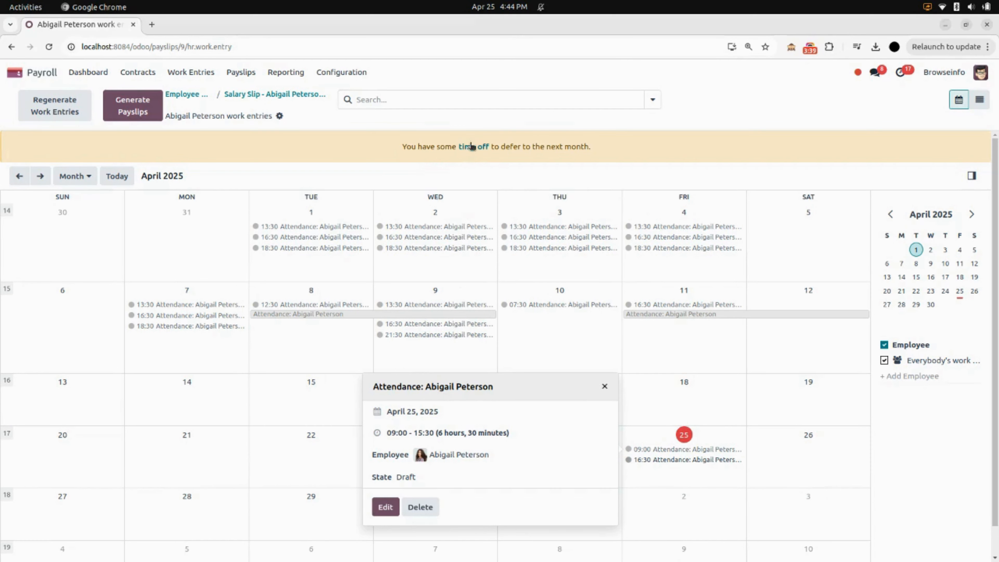
pyautogui.click(481, 121)
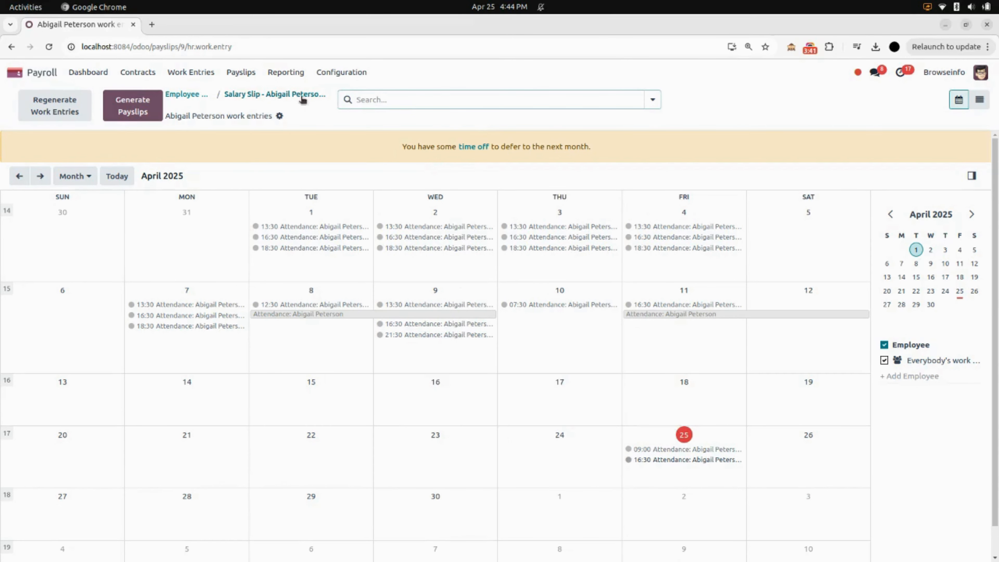
pyautogui.click(275, 94)
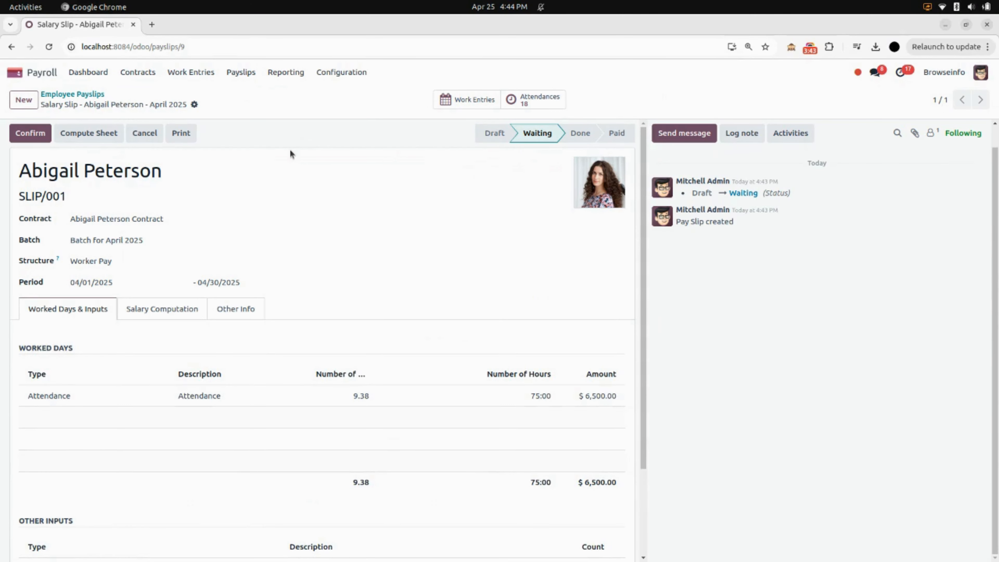
# Step: Confirm the payslip and mark it as paid, leaving through the employee payslips list to the apps home screen
pyautogui.click(26, 138)
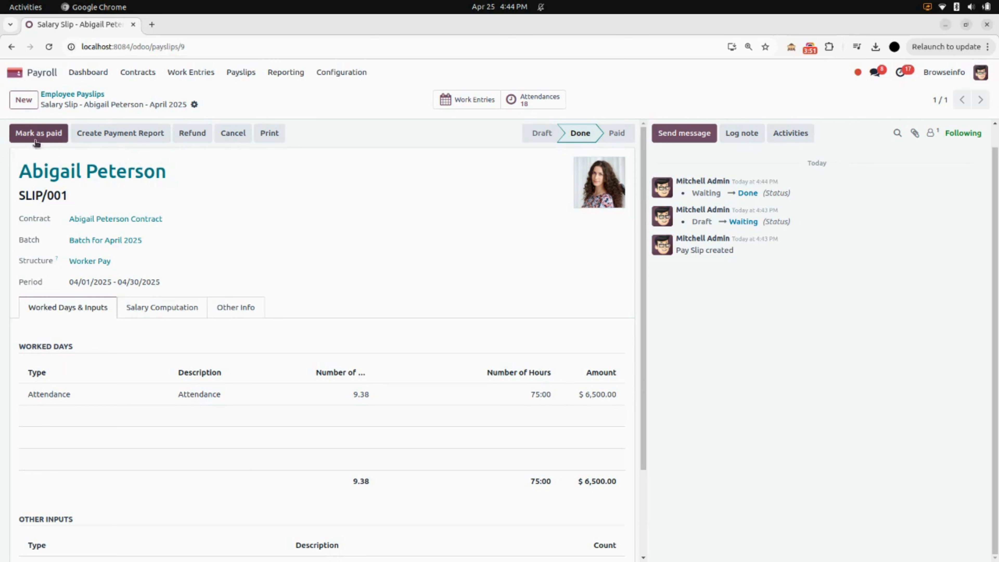
pyautogui.click(46, 136)
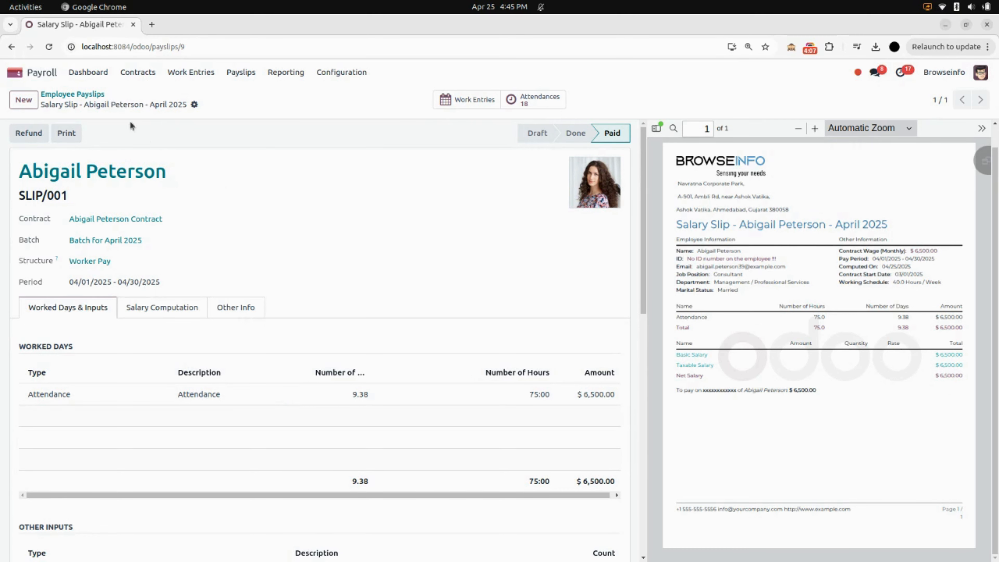
pyautogui.click(99, 94)
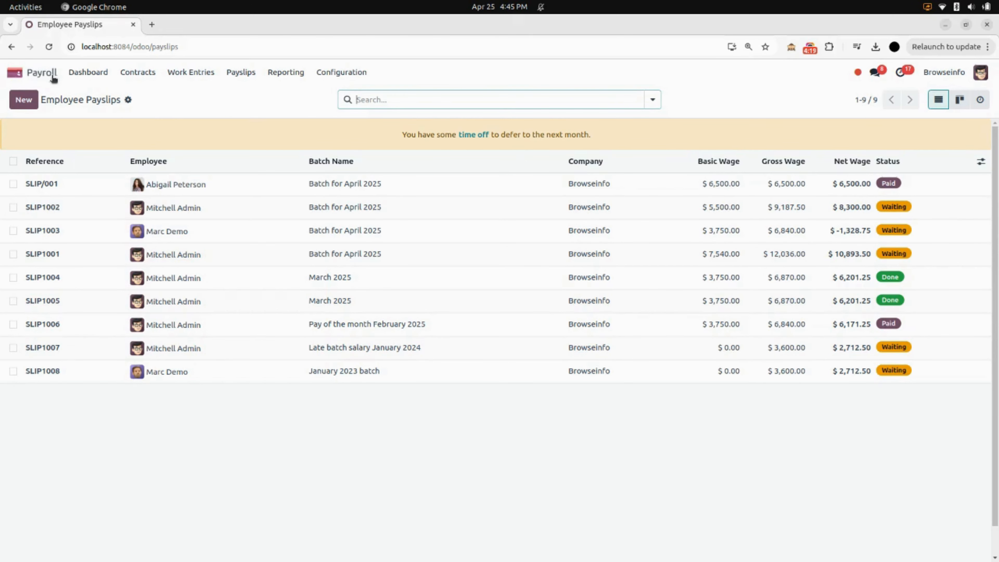
pyautogui.click(16, 72)
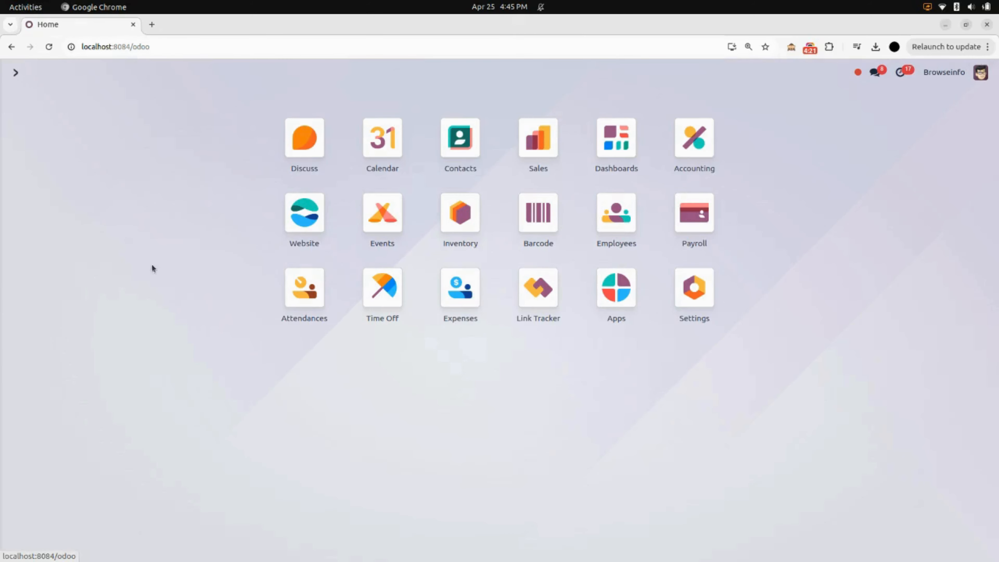